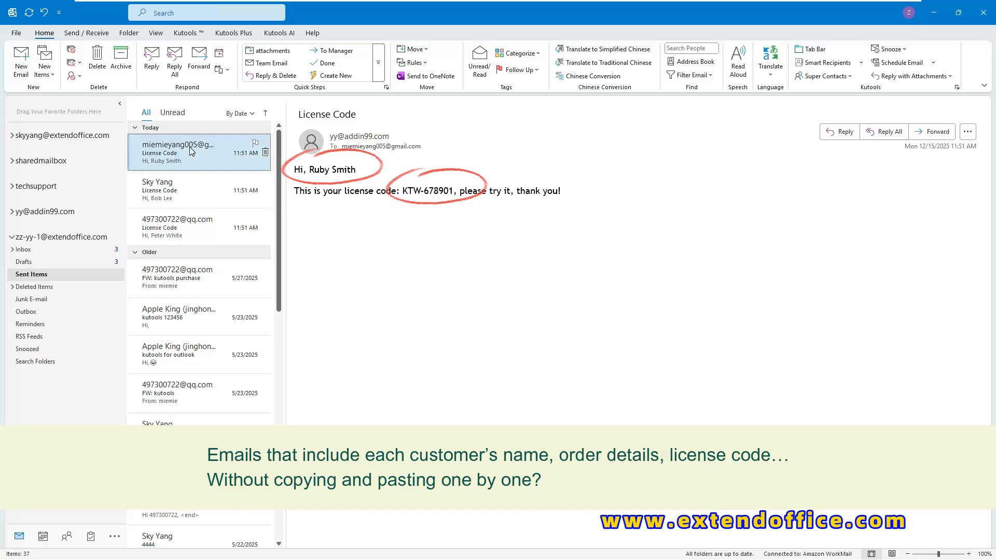
Review the other two personalized License Code emails in the Sent Items folder
{"action": "left_click", "coordinate": [185, 193]}
{"action": "left_click", "coordinate": [187, 229]}
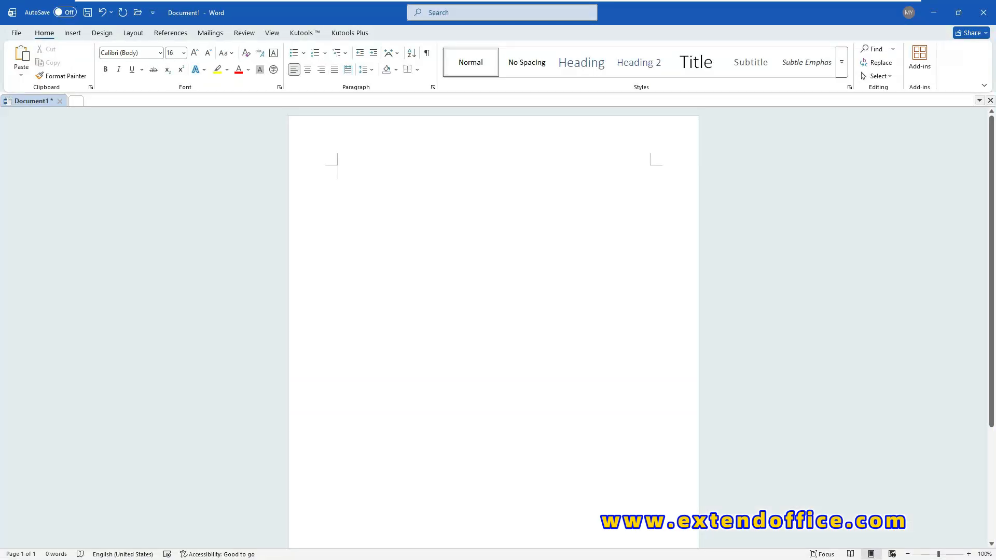
Switch to the blank Word document and use Sheet1$ of Send personalized mass emails.xlsx as the existing mail merge recipient list
{"action": "left_click", "coordinate": [211, 34]}
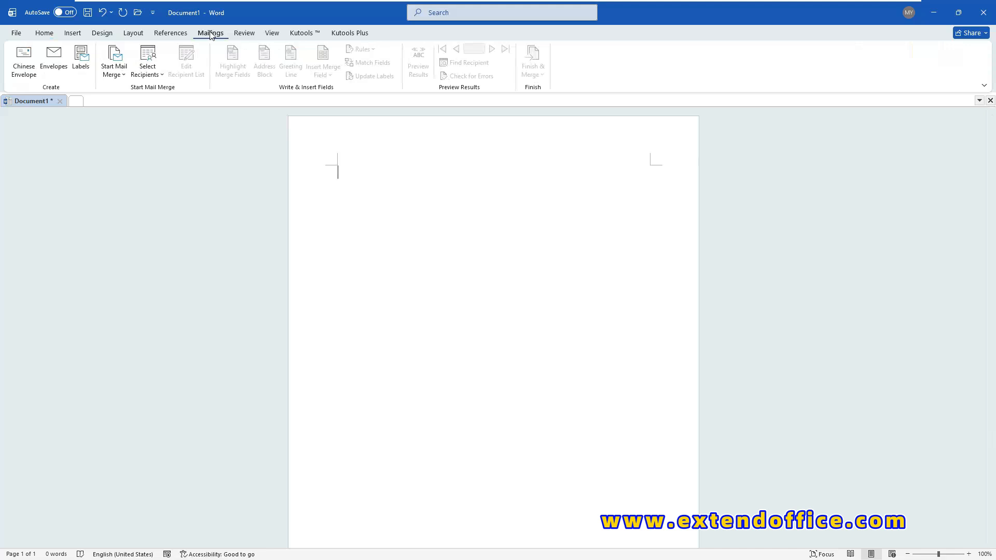
{"action": "left_click", "coordinate": [160, 76]}
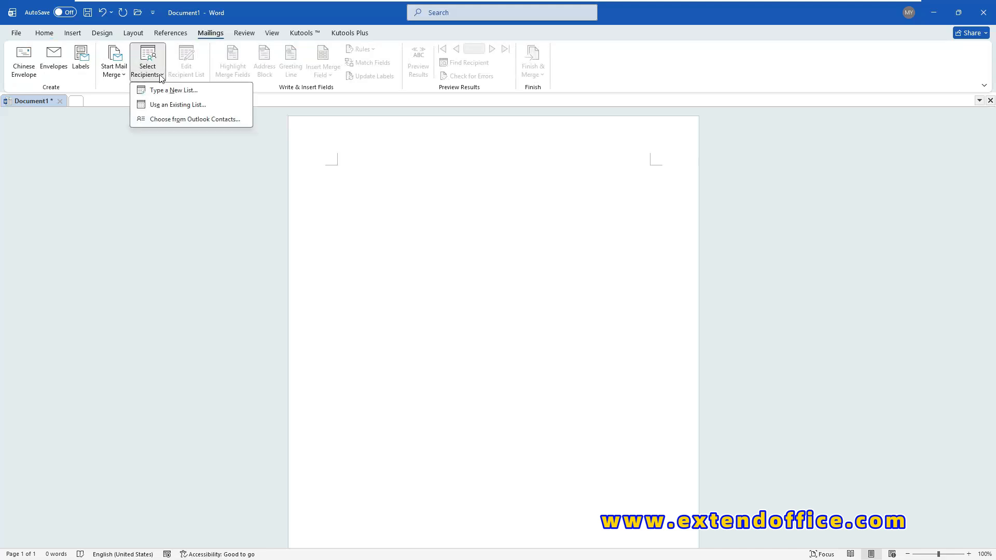
{"action": "left_click", "coordinate": [210, 110]}
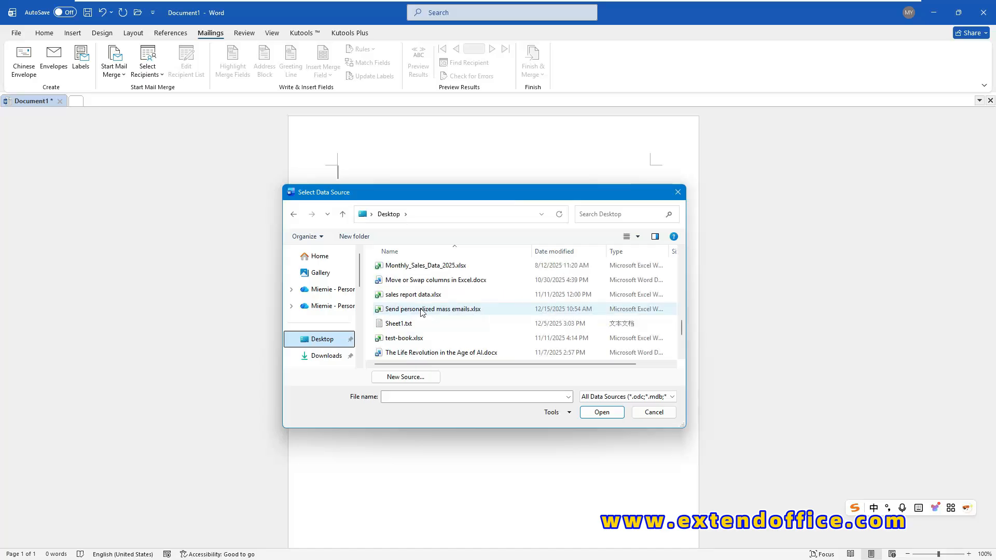
{"action": "left_click", "coordinate": [421, 310]}
{"action": "left_click", "coordinate": [601, 411]}
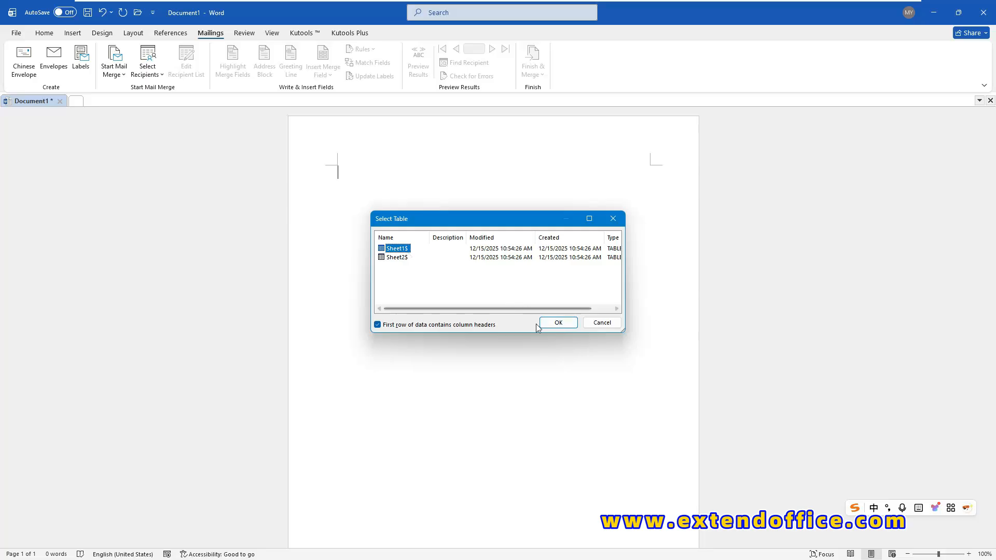
{"action": "left_click", "coordinate": [558, 322]}
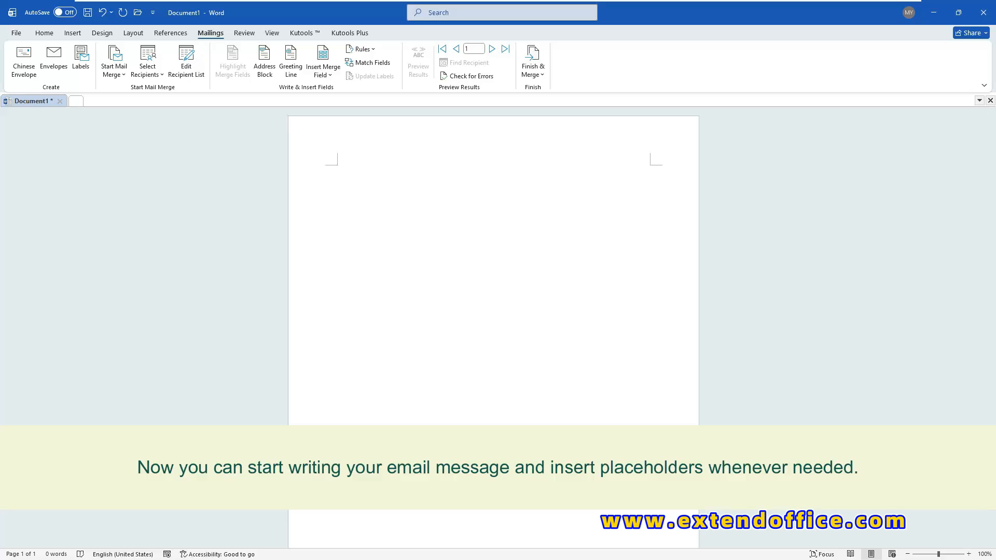
Write the greeting "Dear" followed by the Name merge field and a comma, and start a new line
{"action": "type", "text": "Dear"}
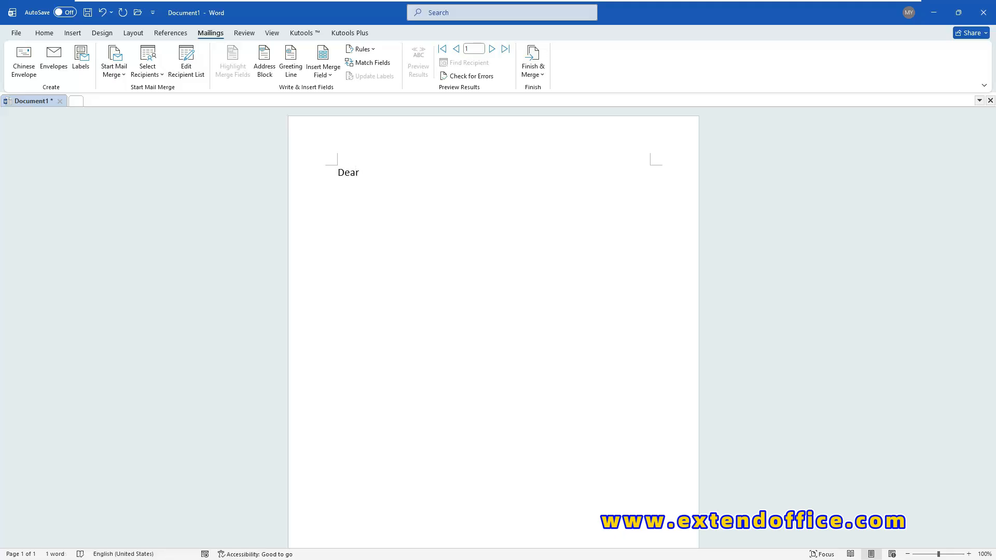
{"action": "left_click", "coordinate": [335, 77]}
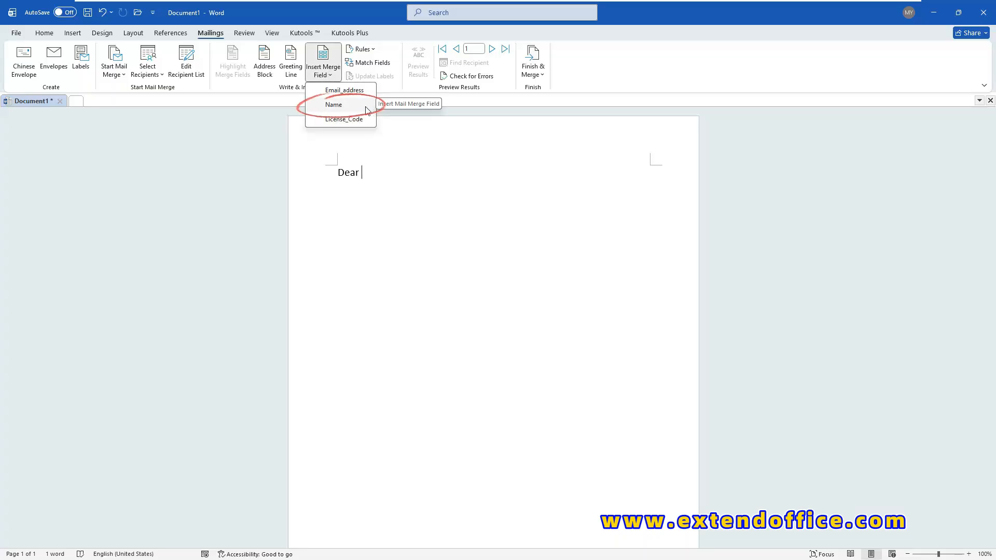
{"action": "left_click", "coordinate": [333, 105]}
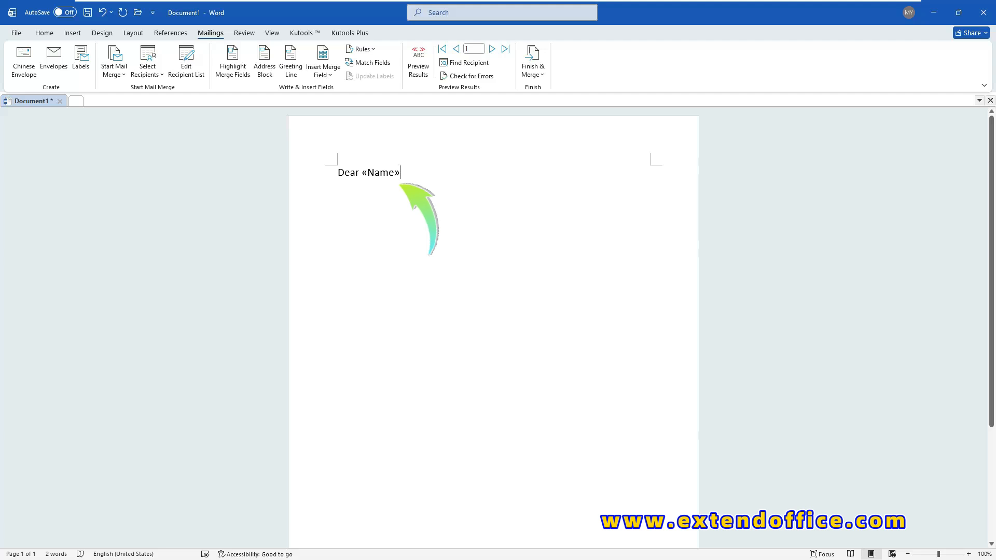
{"action": "type", "text": ","}
{"action": "key", "text": "Return"}
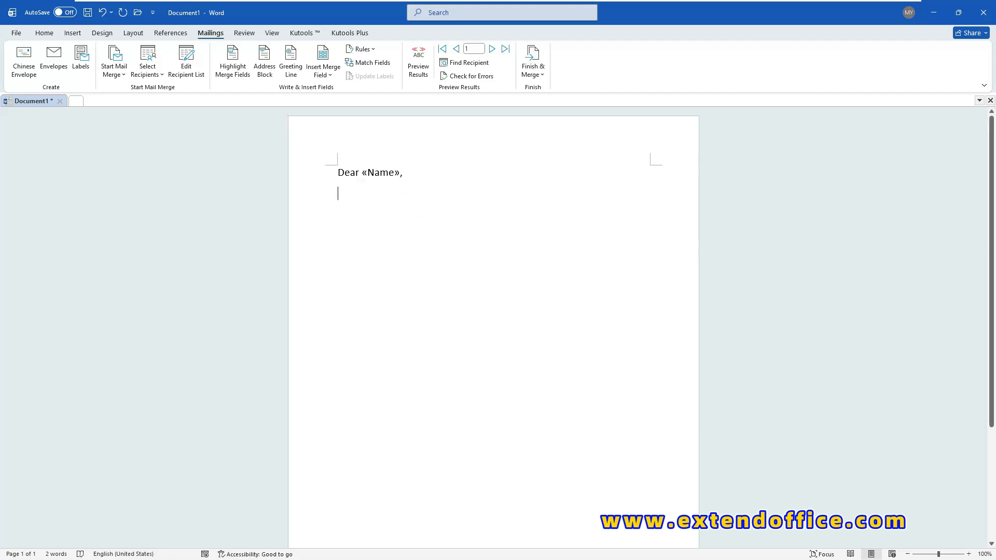
Write "This is your license code:" followed by the License_Code merge field and ", please try it, thank you!"
{"action": "type", "text": "This is your license code:"}
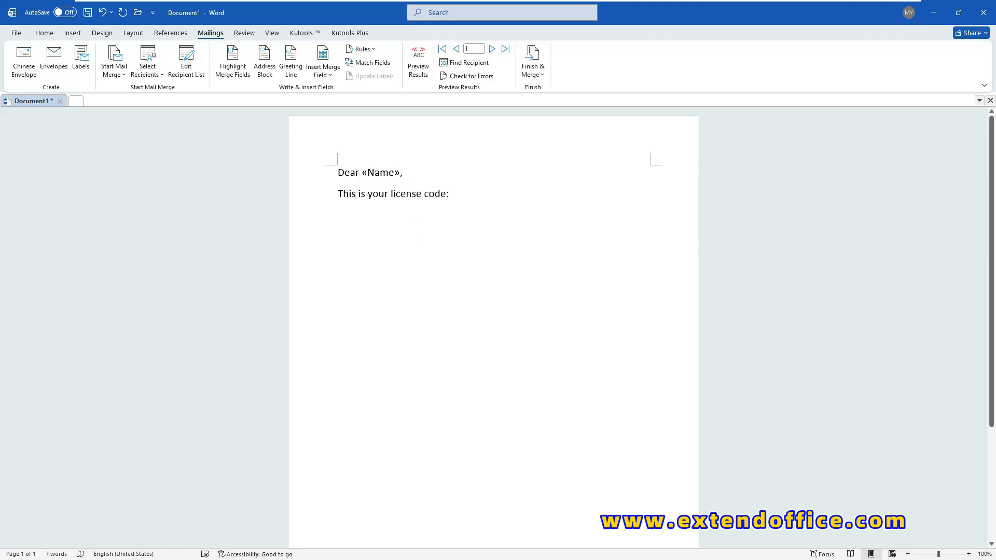
{"action": "left_click", "coordinate": [328, 75]}
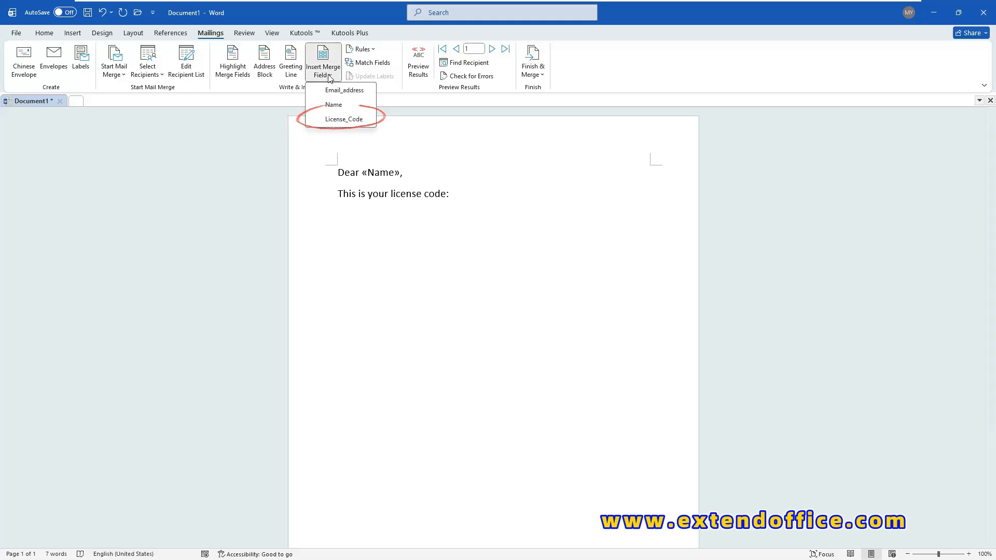
{"action": "left_click", "coordinate": [343, 119]}
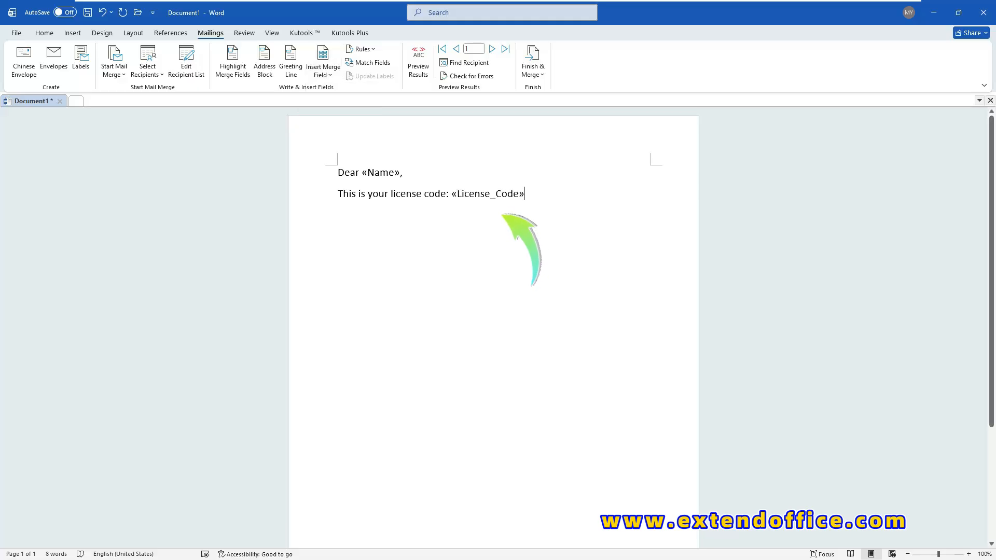
{"action": "type", "text": ", please try it, thank you!"}
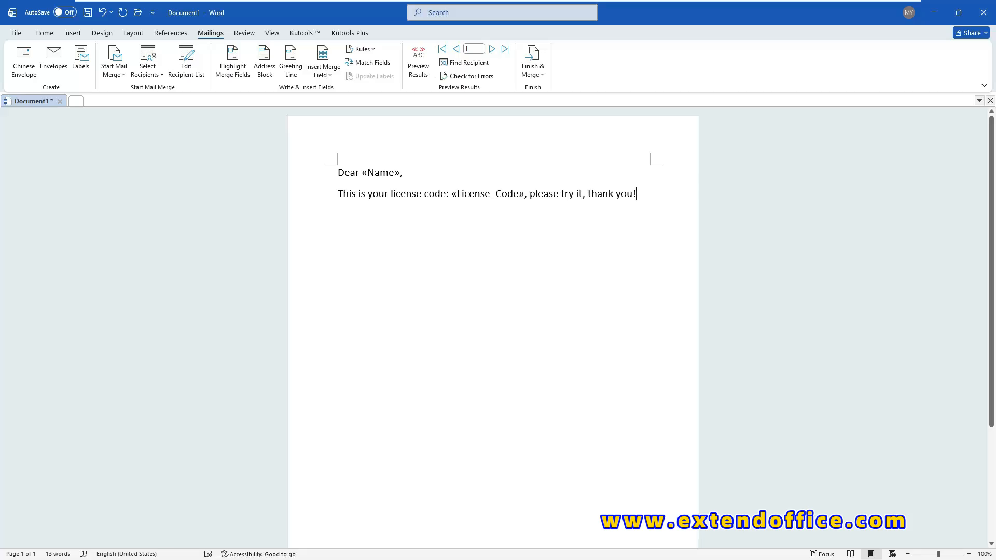
Preview the merge results, advancing through the recipients to record 3
{"action": "left_click", "coordinate": [418, 65]}
{"action": "left_click", "coordinate": [495, 54]}
{"action": "left_click", "coordinate": [494, 53]}
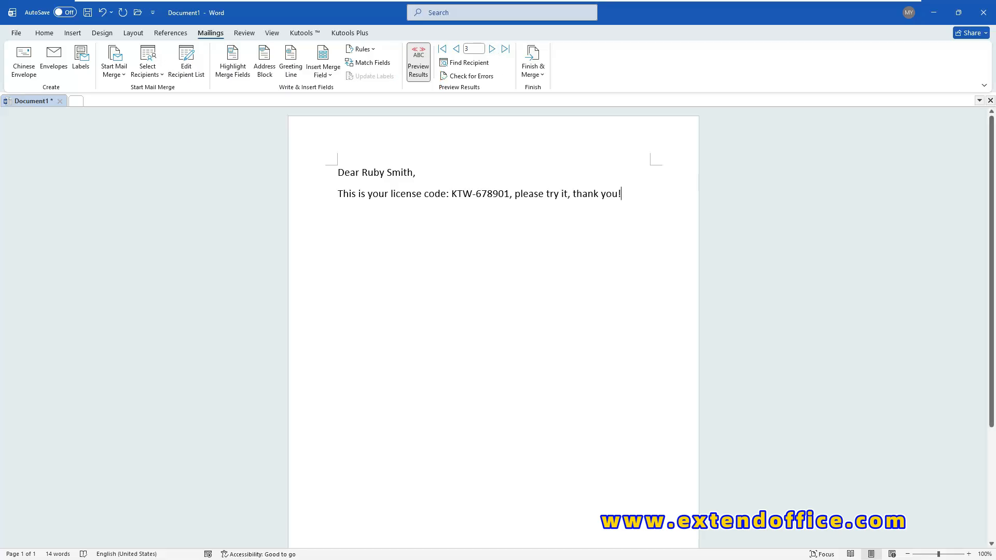
Merge all records to HTML email messages, with Email_address as the recipient field and "License Code" as the subject line
{"action": "left_click", "coordinate": [540, 77]}
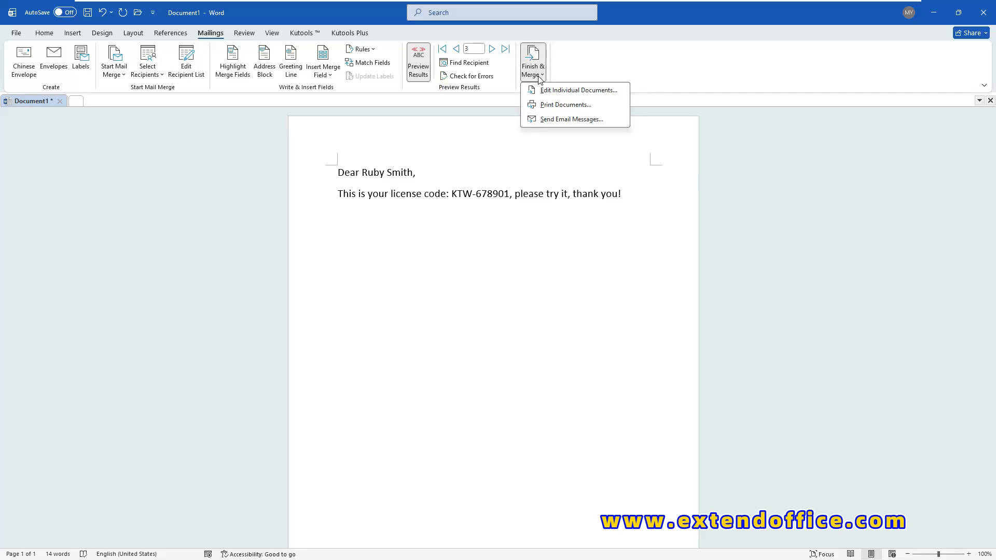
{"action": "left_click", "coordinate": [585, 122]}
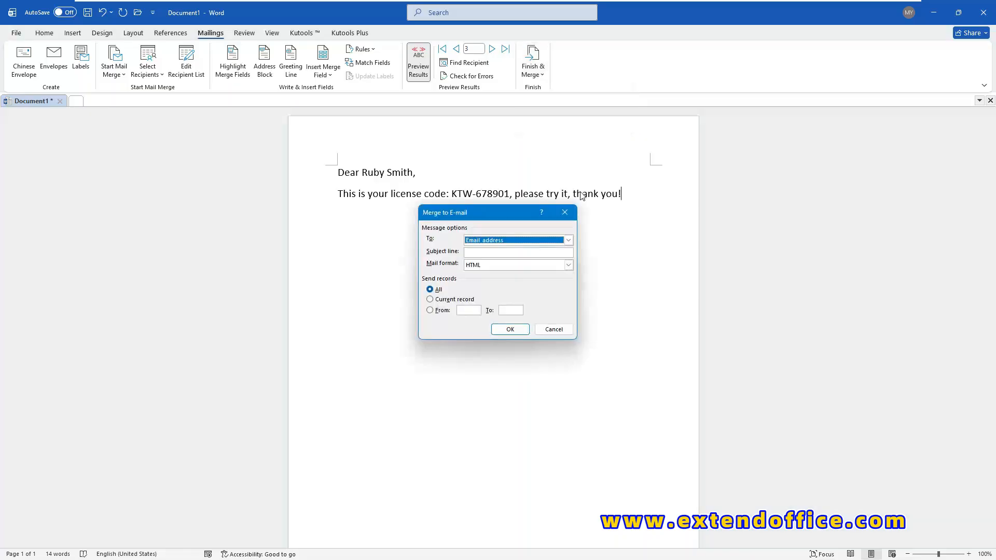
{"action": "left_click", "coordinate": [568, 239]}
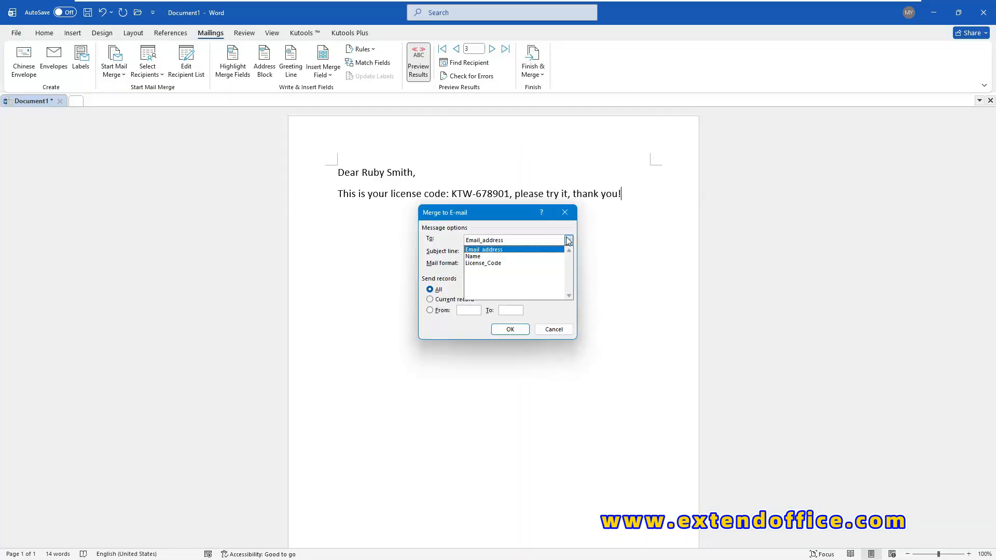
{"action": "left_click", "coordinate": [498, 251]}
{"action": "key", "text": "Tab"}
{"action": "type", "text": "License Code"}
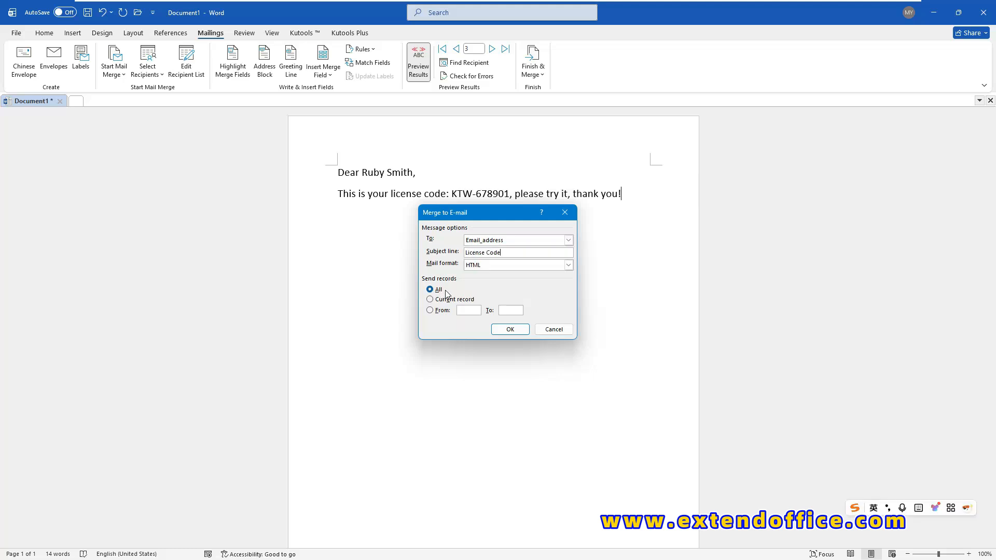
{"action": "left_click", "coordinate": [510, 329]}
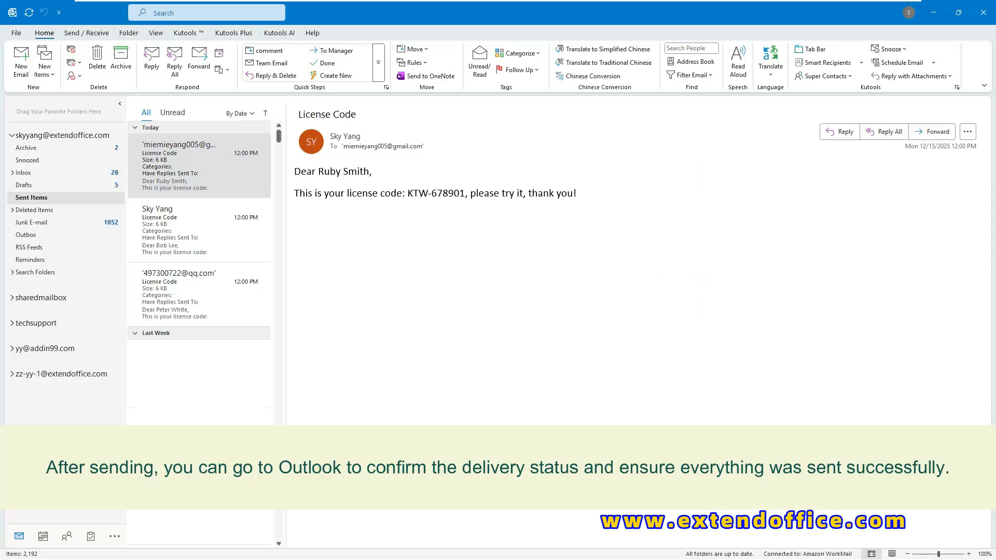
Switch to Outlook and check the other two merged License Code emails in Sent Items
{"action": "left_click", "coordinate": [161, 227]}
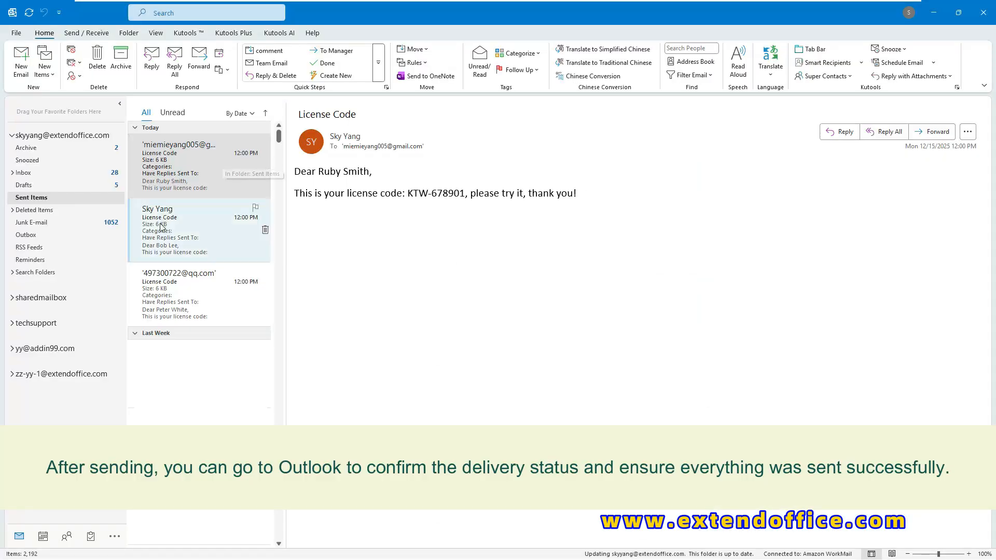
{"action": "left_click", "coordinate": [167, 285]}
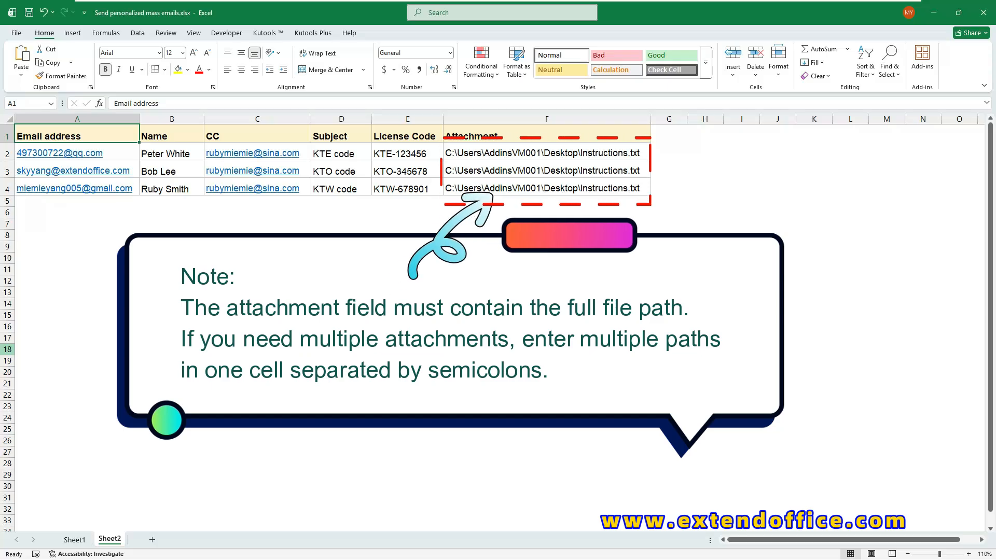
Switch to the Excel mailing list, start Kutools Send Emails and set the mailing list range to $A$1:$F$4
{"action": "left_click", "coordinate": [328, 35]}
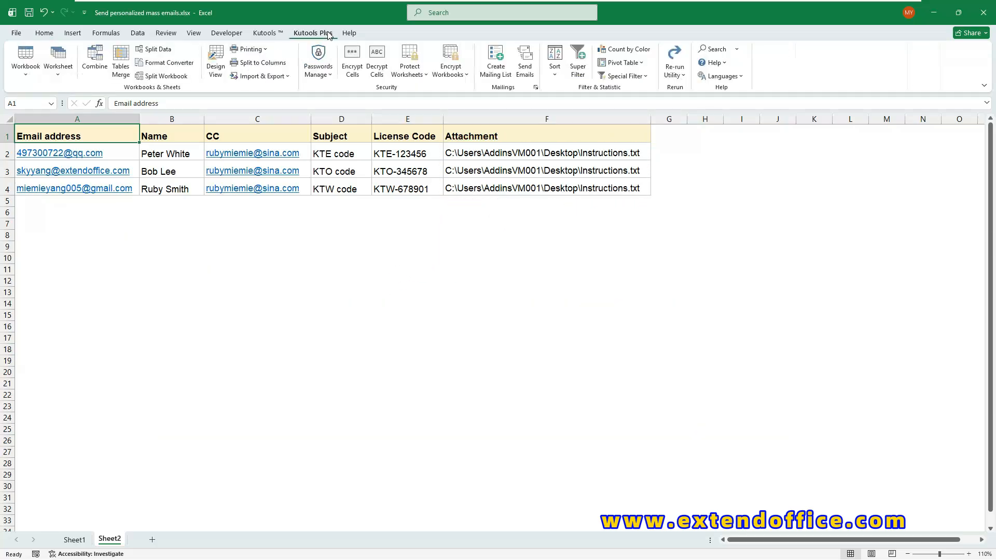
{"action": "left_click", "coordinate": [525, 62]}
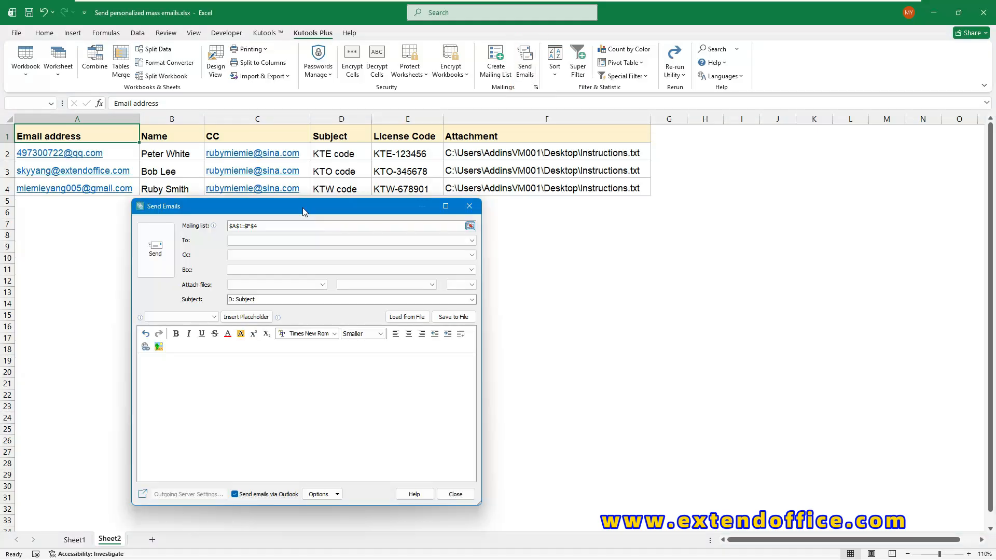
{"action": "left_click", "coordinate": [470, 226]}
{"action": "left_click_drag", "start_coordinate": [98, 133], "coordinate": [549, 179]}
{"action": "left_click", "coordinate": [475, 220]}
Map the To, Cc, attachment and Subject fields to the Email address, CC, Attachment and Subject columns
{"action": "left_click", "coordinate": [472, 255]}
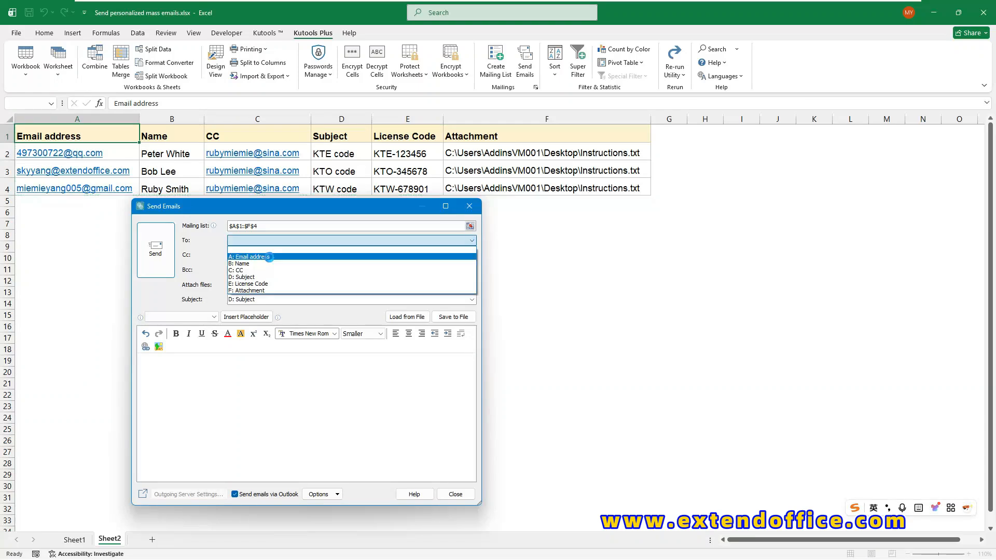
{"action": "left_click", "coordinate": [254, 288]}
{"action": "left_click", "coordinate": [322, 285]}
{"action": "left_click", "coordinate": [263, 339]}
{"action": "left_click", "coordinate": [311, 299]}
{"action": "left_click", "coordinate": [313, 327]}
Begin the message body with "Hi," followed by the B: Name placeholder
{"action": "left_click", "coordinate": [311, 389]}
{"action": "type", "text": "Hi,"}
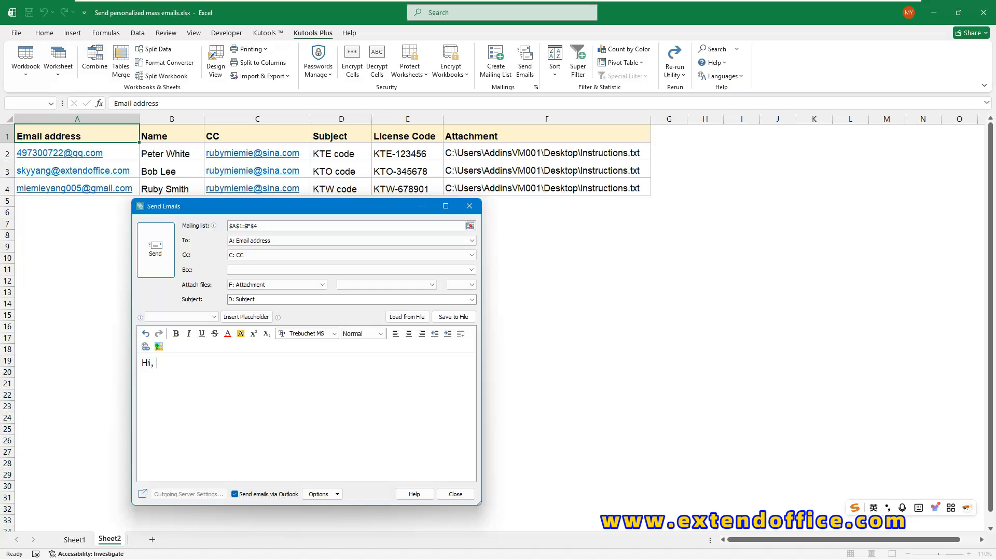
{"action": "left_click", "coordinate": [181, 316]}
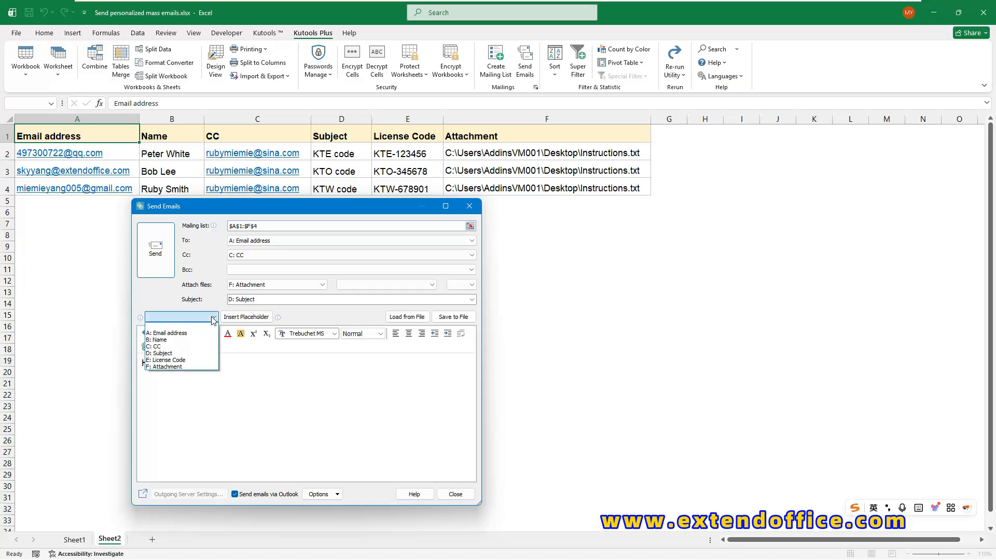
{"action": "left_click", "coordinate": [161, 334]}
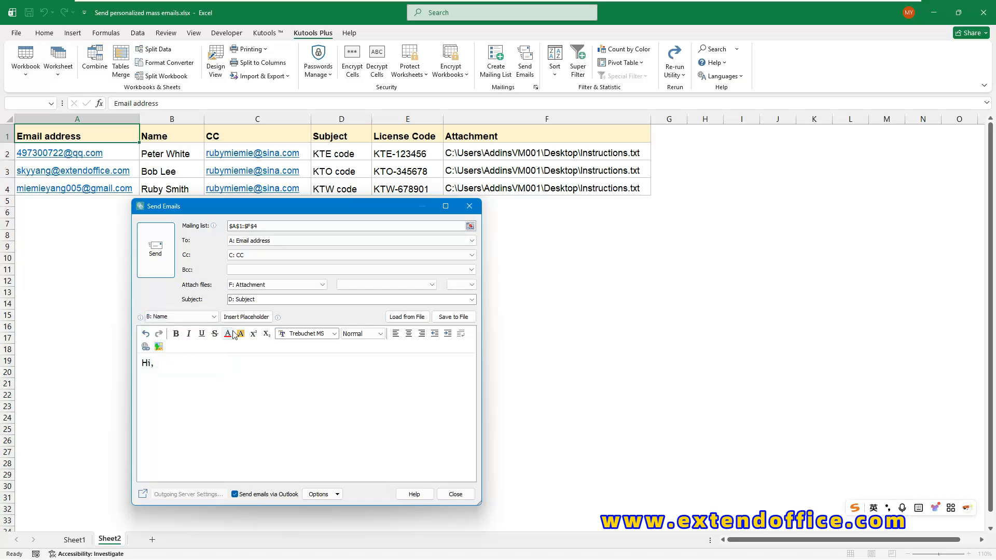
{"action": "left_click", "coordinate": [246, 316]}
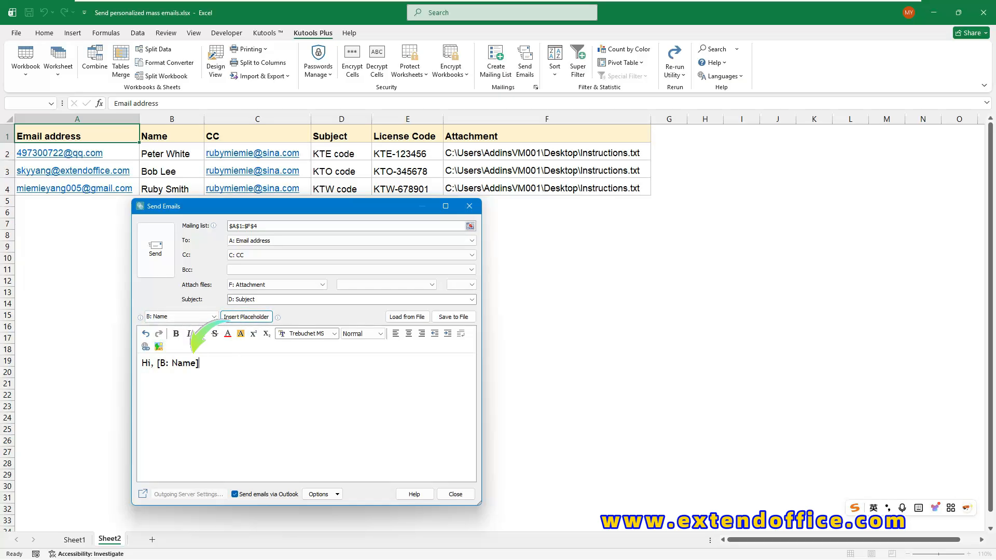
Add the line "This is your license code:" with the E: License Code placeholder and ". Please try it, thank you!"
{"action": "key", "text": "Return"}
{"action": "type", "text": "This is your license code:"}
{"action": "left_click", "coordinate": [181, 316]}
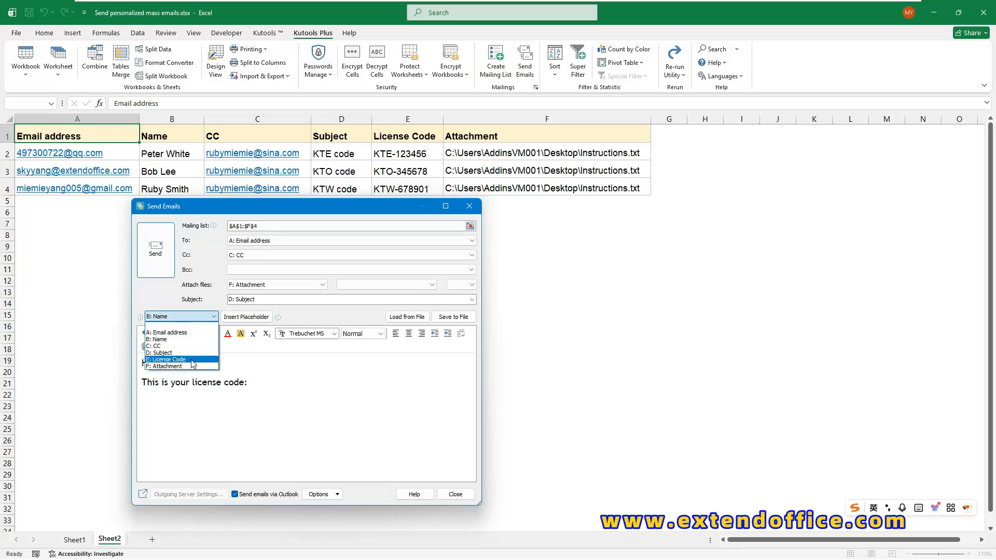
{"action": "left_click", "coordinate": [192, 360]}
{"action": "left_click", "coordinate": [246, 316]}
{"action": "type", "text": ". Please try it, than"}
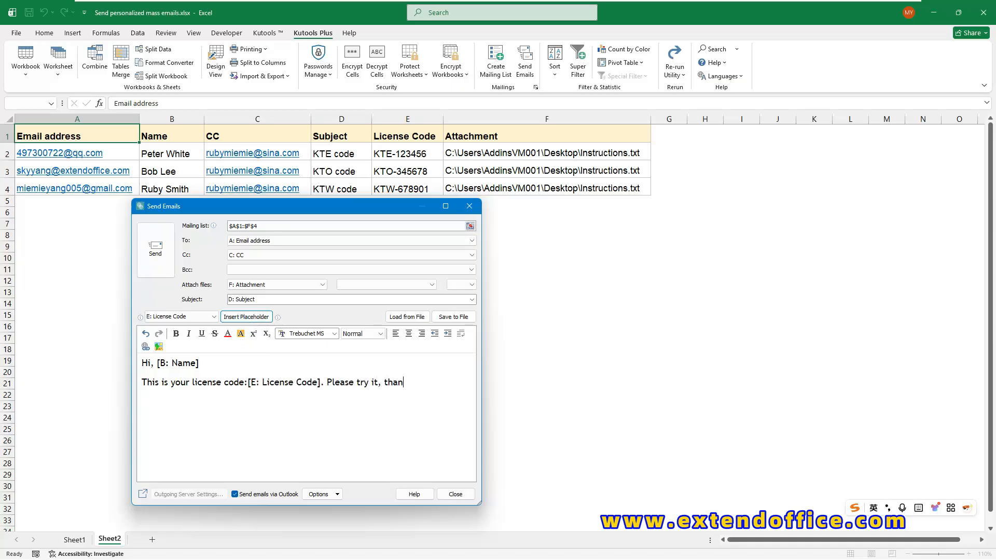
{"action": "type", "text": "k you!"}
Add a closing line to the message reading "Please check the instruction file."
{"action": "key", "text": "Return"}
{"action": "type", "text": "Please check the instruct"}
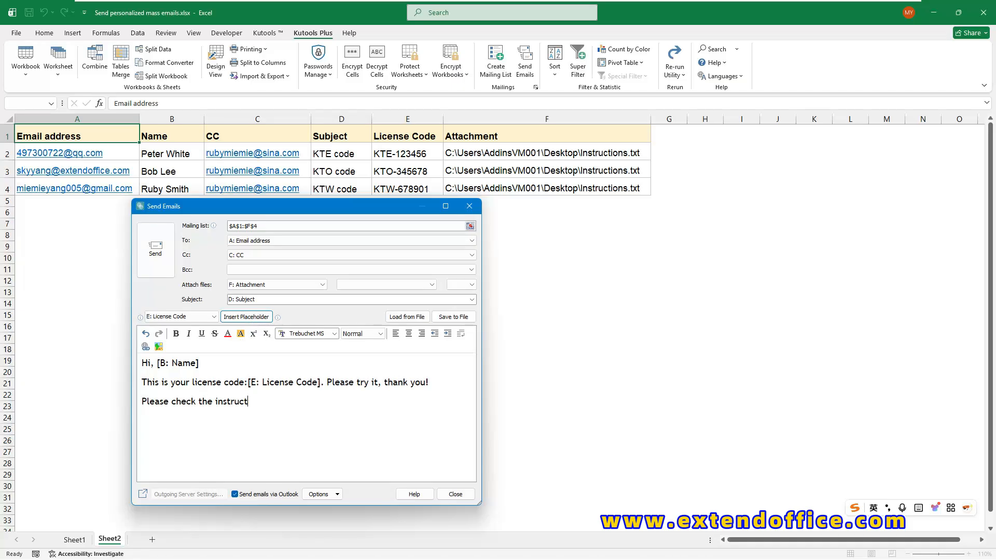
{"action": "type", "text": "ion file."}
{"action": "left_click", "coordinate": [235, 494]}
{"action": "left_click", "coordinate": [188, 493]}
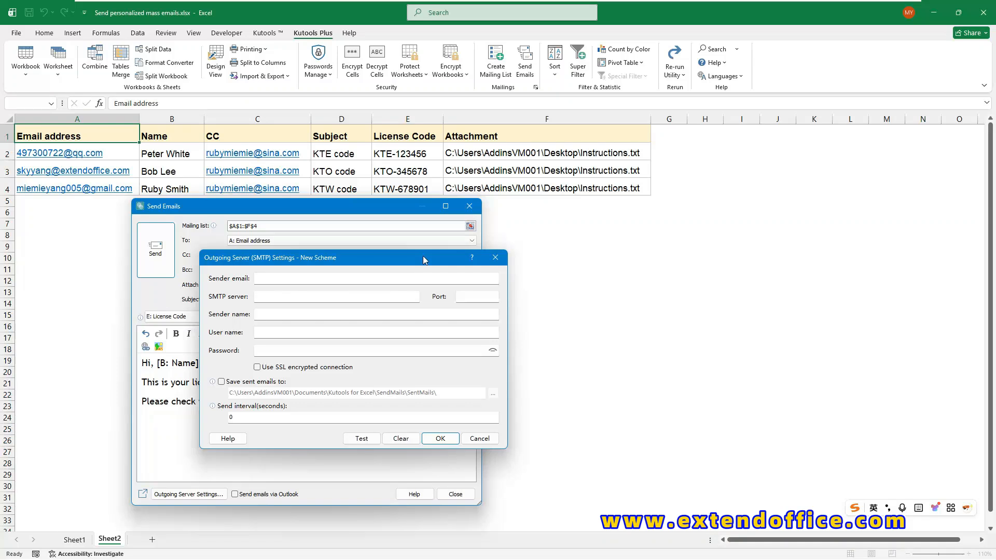
{"action": "left_click", "coordinate": [495, 257]}
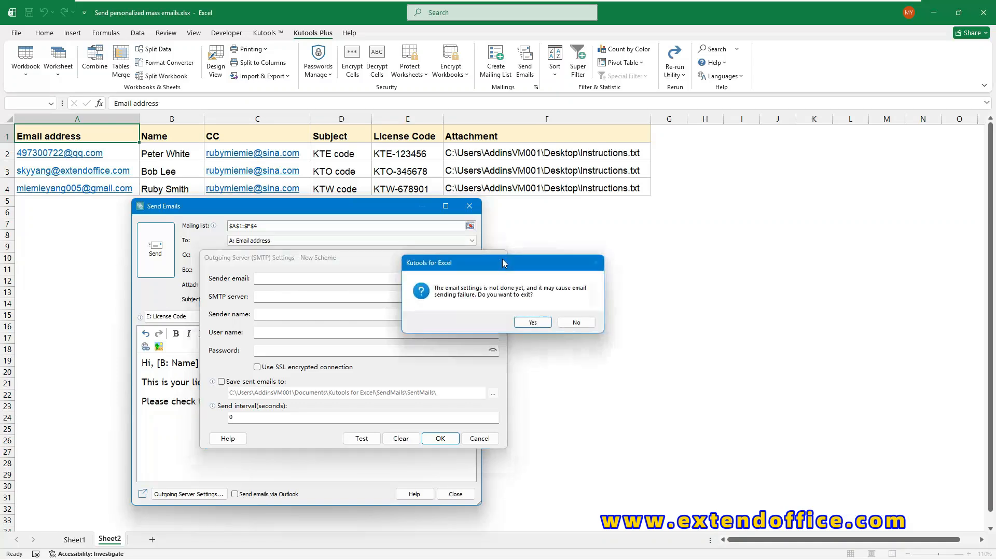
{"action": "left_click", "coordinate": [533, 323]}
{"action": "left_click", "coordinate": [236, 496]}
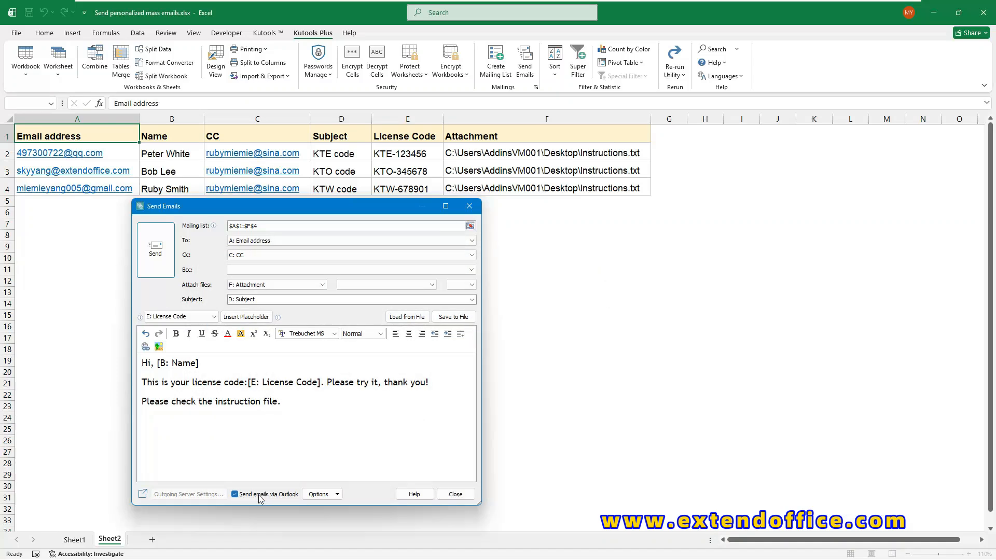
Choose the Outlook account to send from and send the personalized emails to all recipients
{"action": "left_click", "coordinate": [322, 494]}
{"action": "mouse_move", "coordinate": [409, 519]}
{"action": "left_click", "coordinate": [450, 508]}
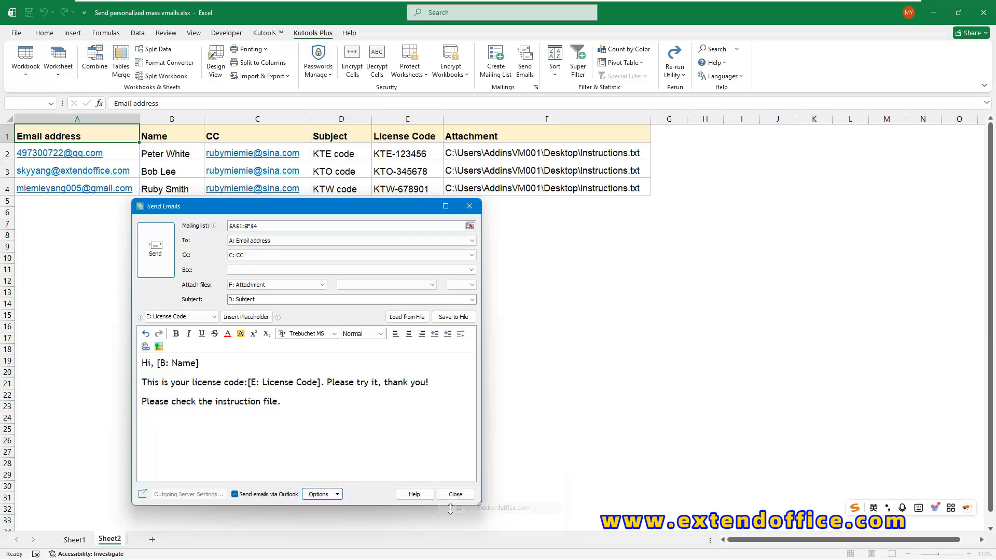
{"action": "left_click", "coordinate": [157, 259]}
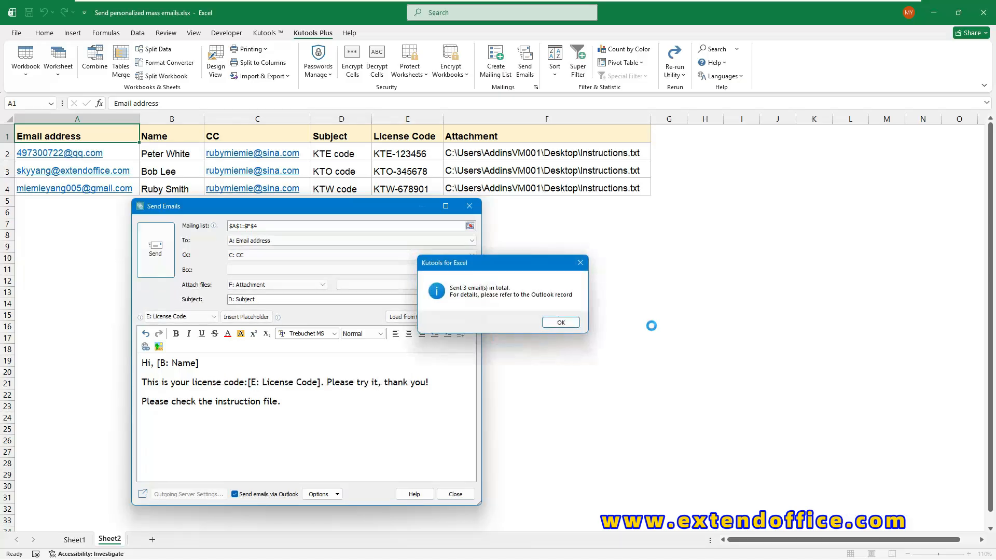
{"action": "left_click", "coordinate": [560, 322]}
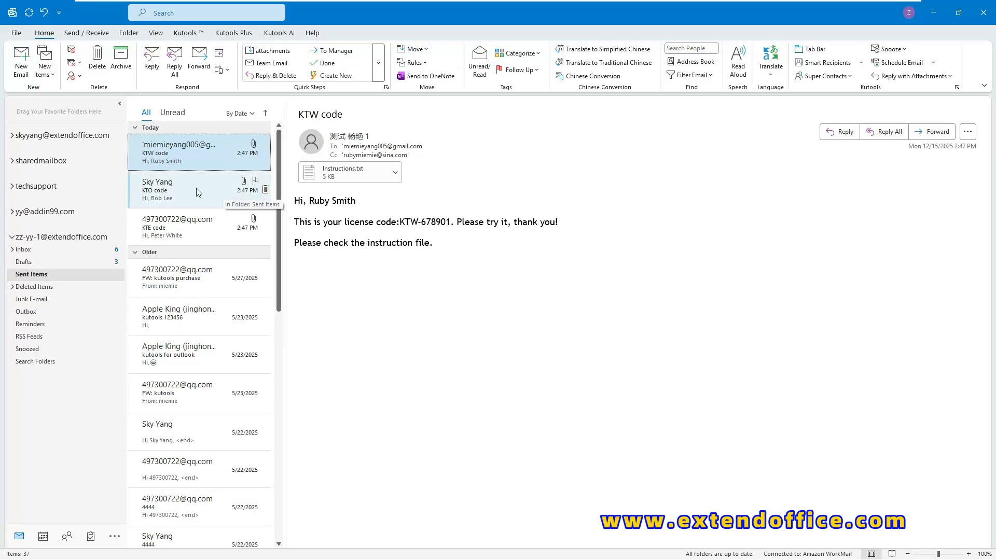
Switch to Outlook and check the sent KTO code and KTE code emails with their attachments
{"action": "left_click", "coordinate": [196, 187]}
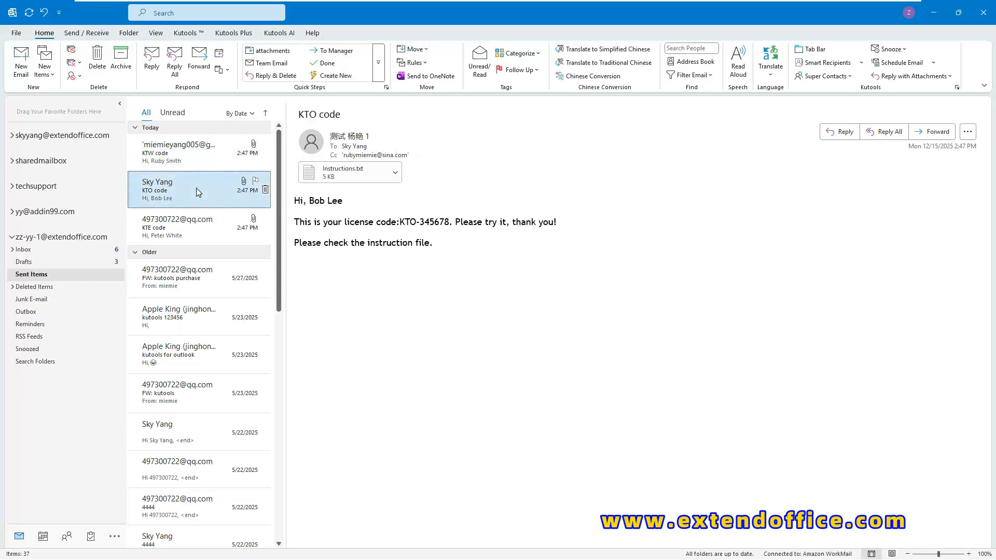
{"action": "left_click", "coordinate": [194, 225]}
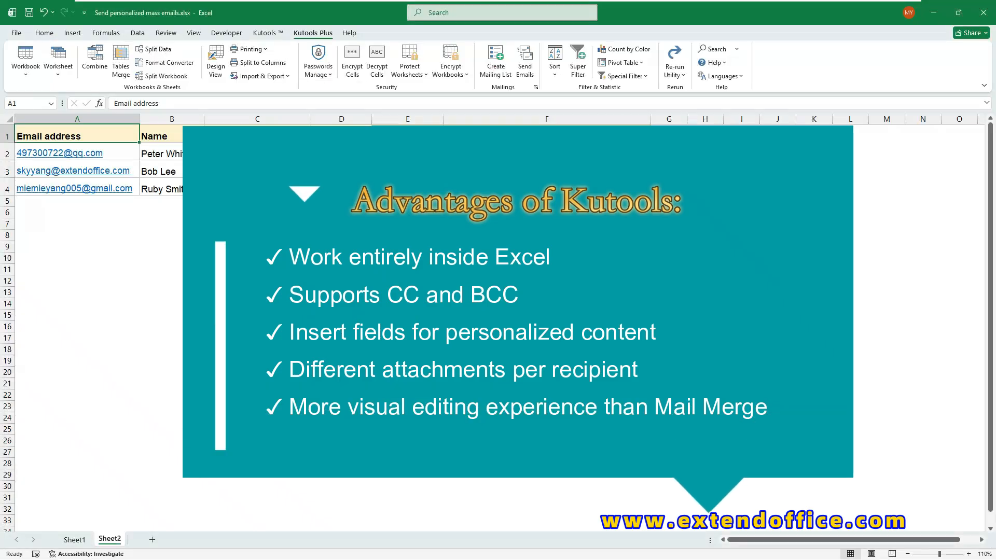